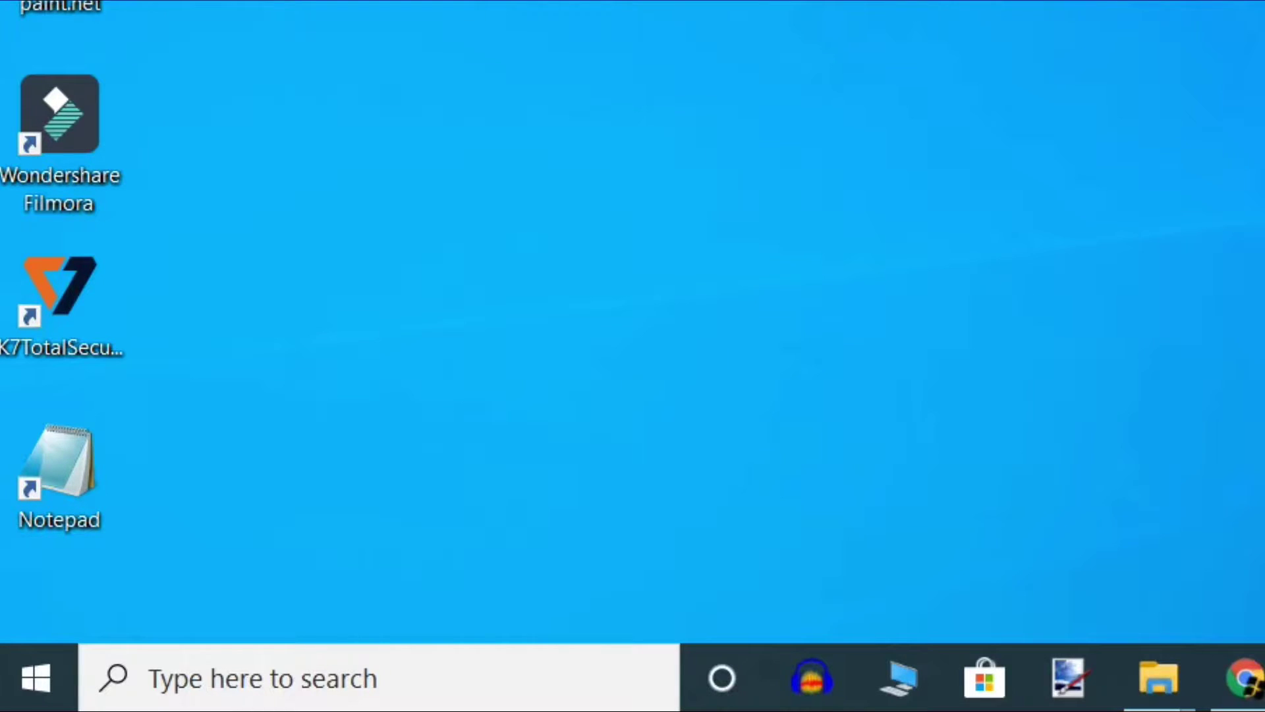
# Run netplwiz from the Run dialog to open the User Accounts window.
pyautogui.rightClick(46, 690)
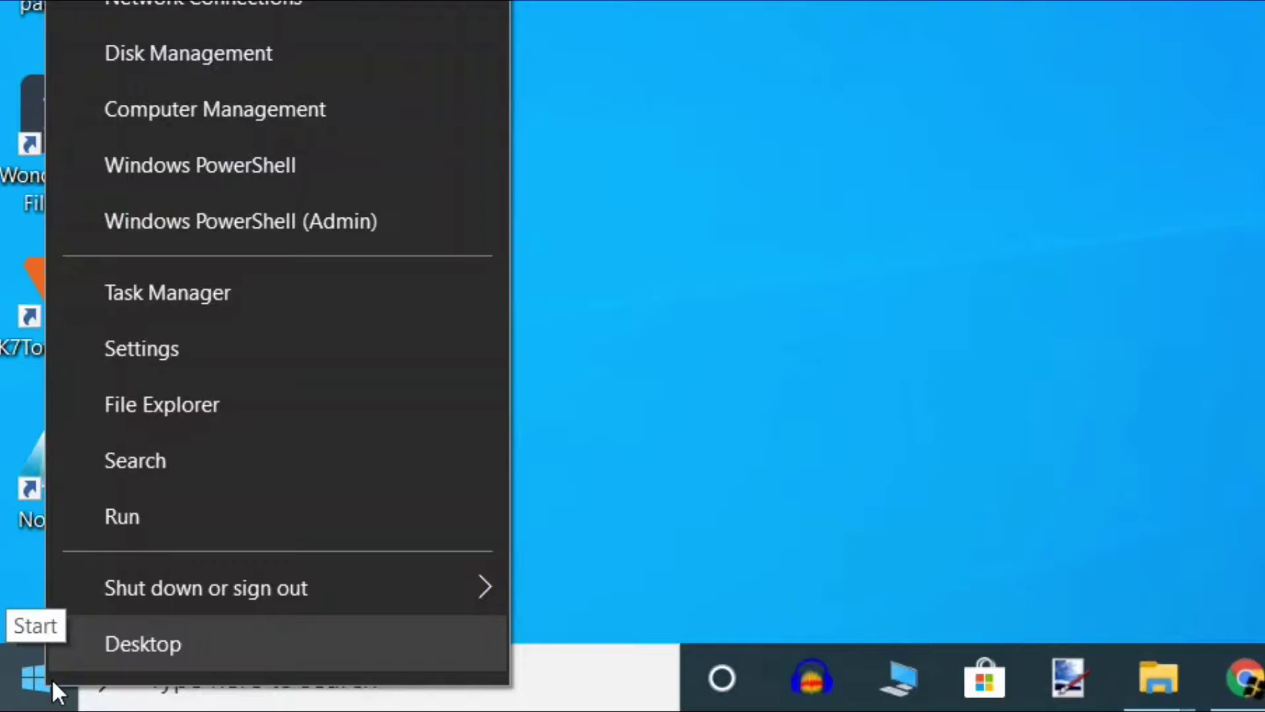
pyautogui.click(128, 516)
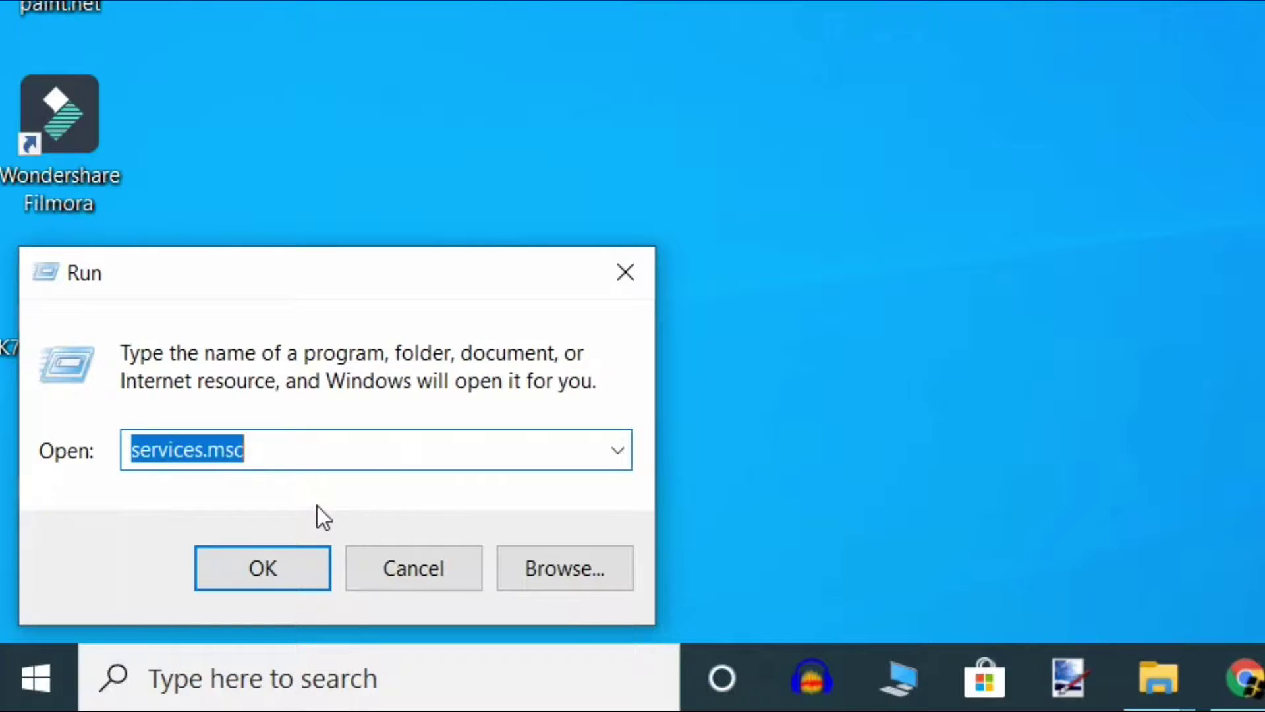
pyautogui.write('n')
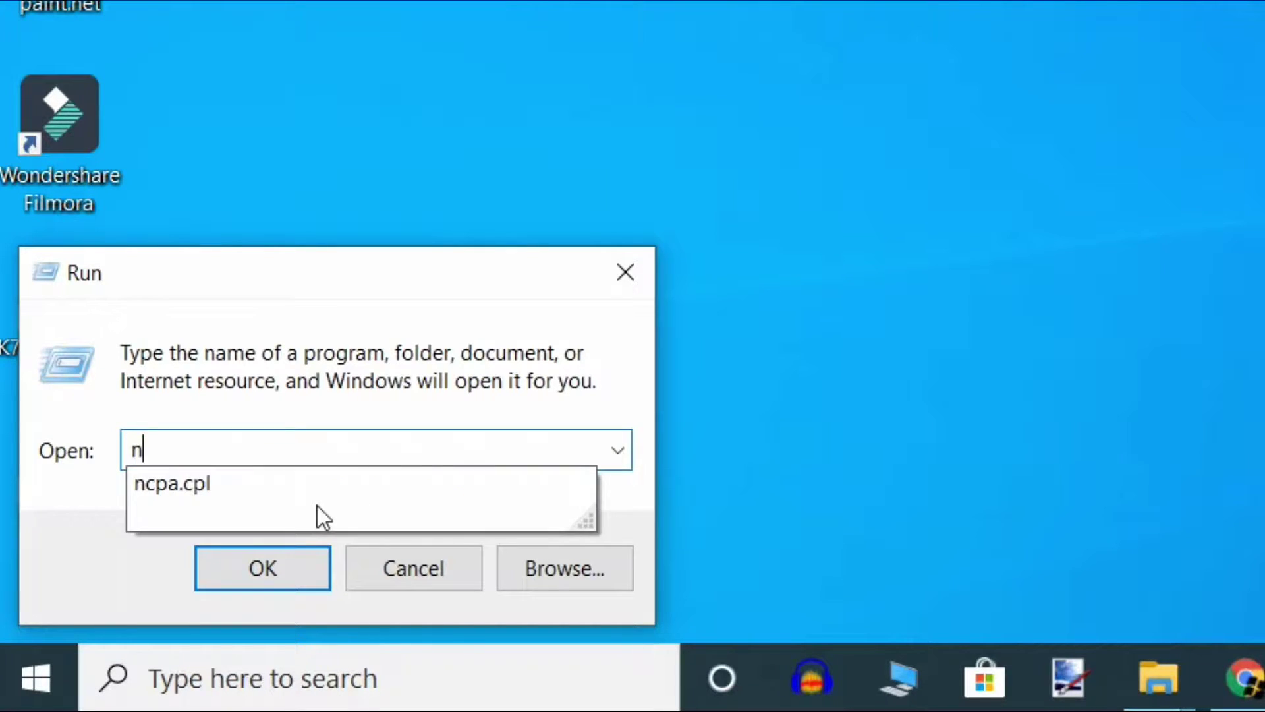
pyautogui.write('et')
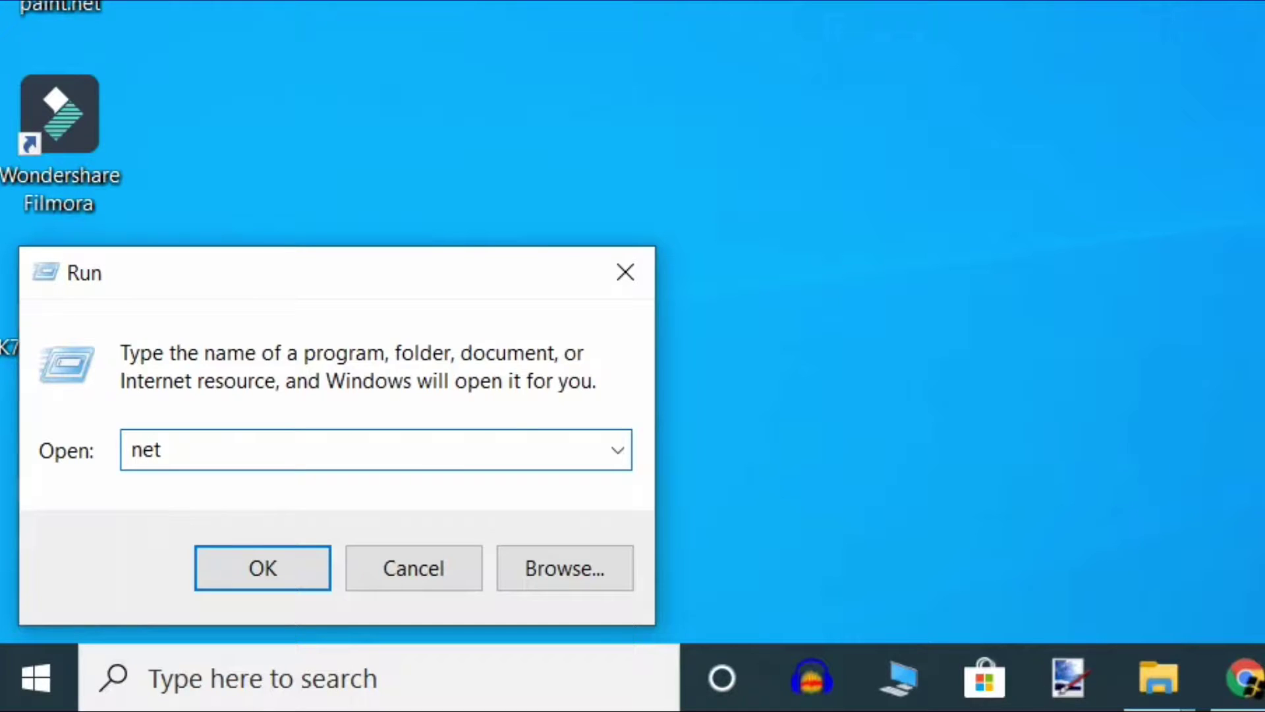
pyautogui.write('plwiz')
pyautogui.press('Return')
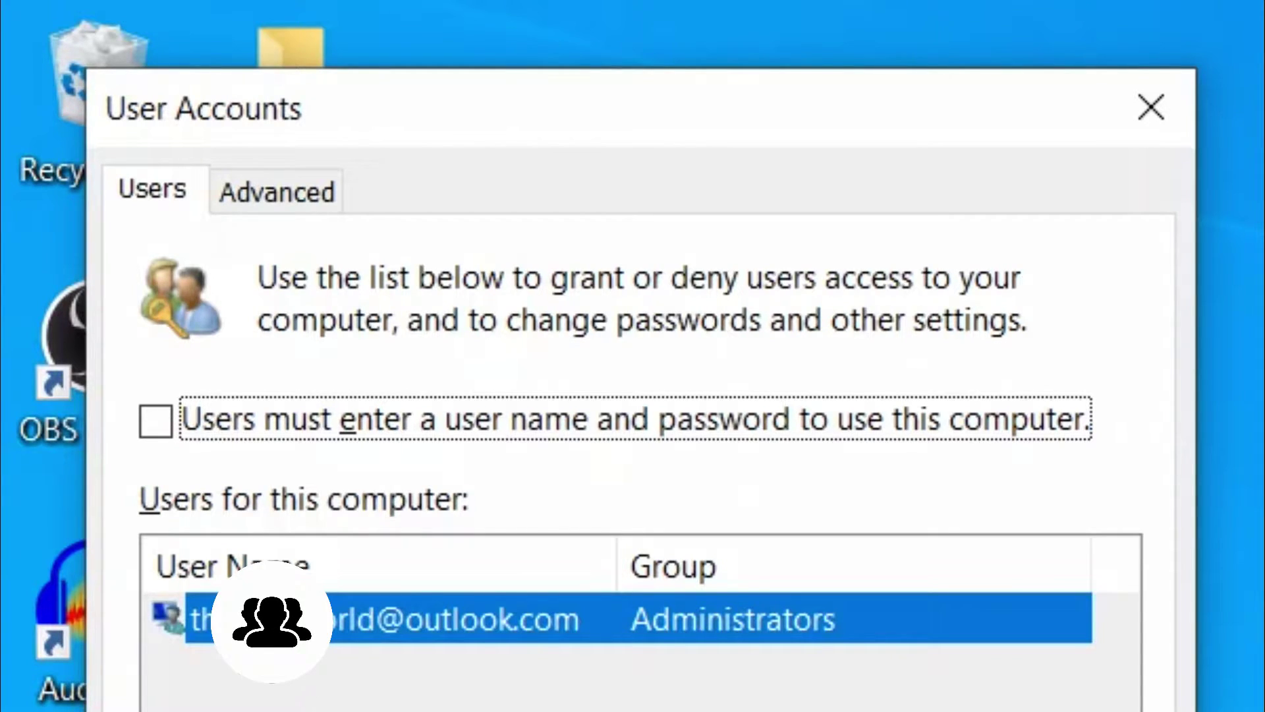
# Tick 'Users must enter a user name and password' and open the listed account's Properties.
pyautogui.click(156, 194)
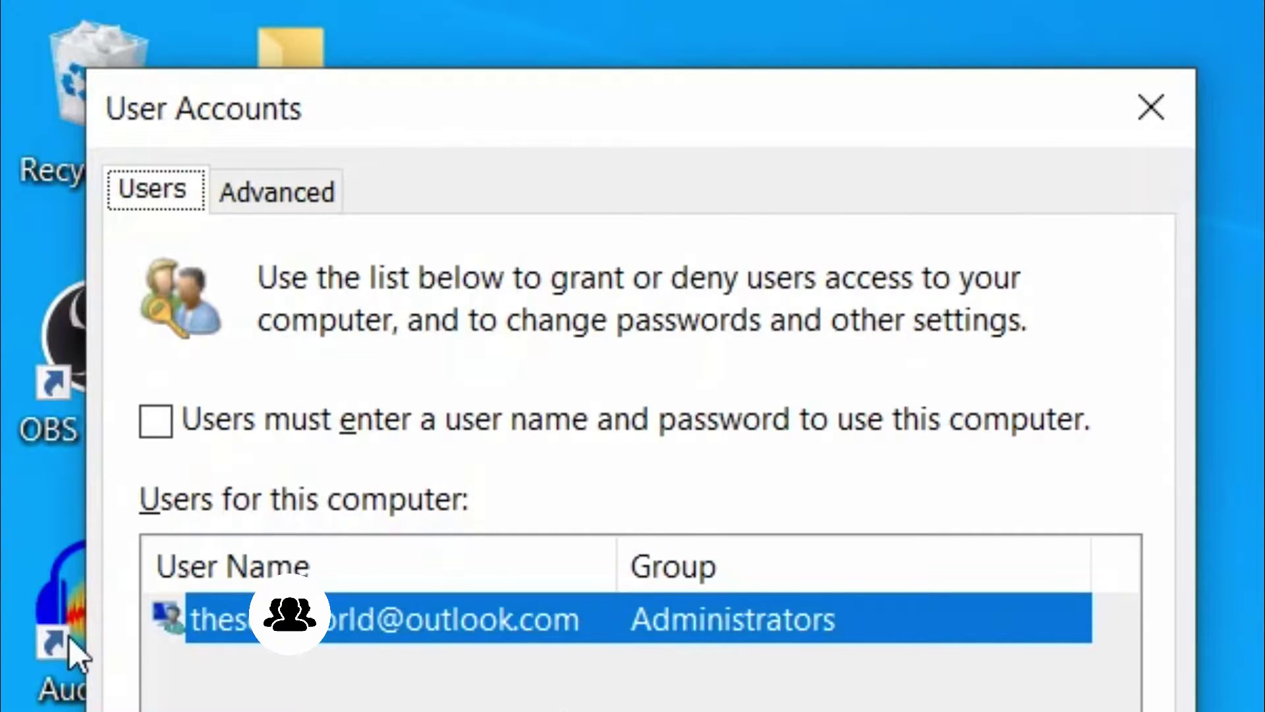
pyautogui.click(158, 420)
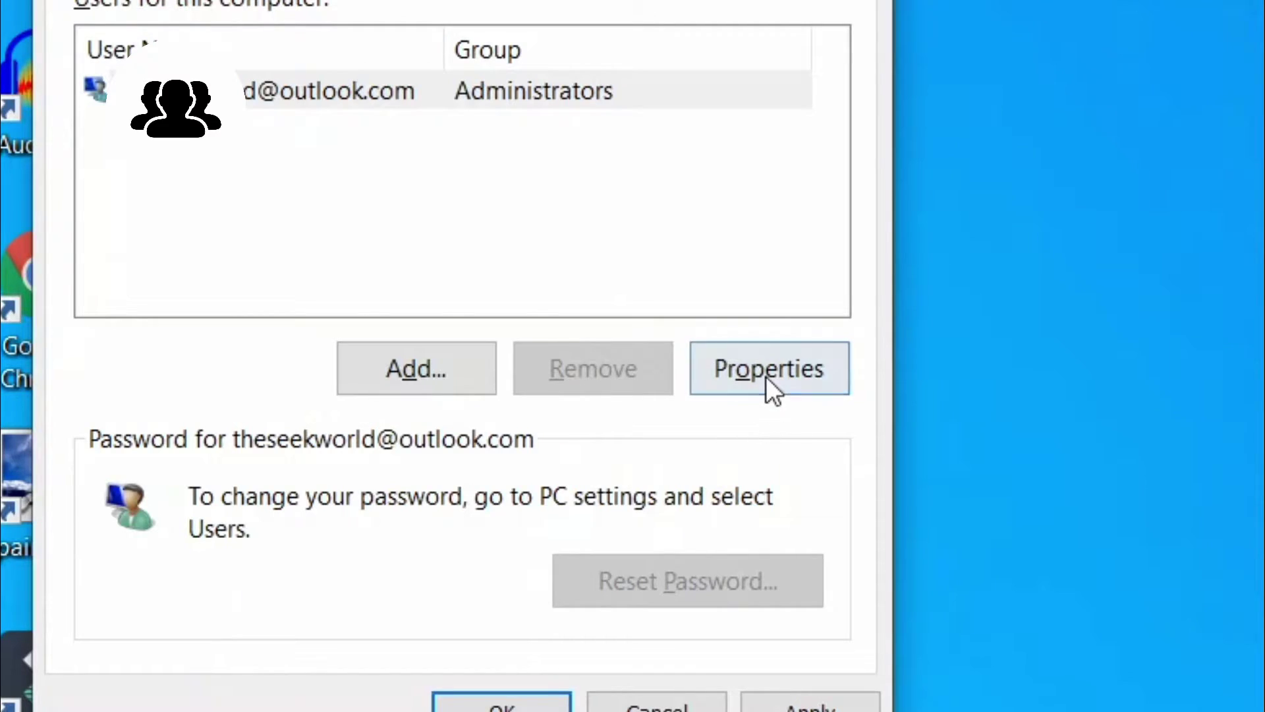
pyautogui.click(766, 379)
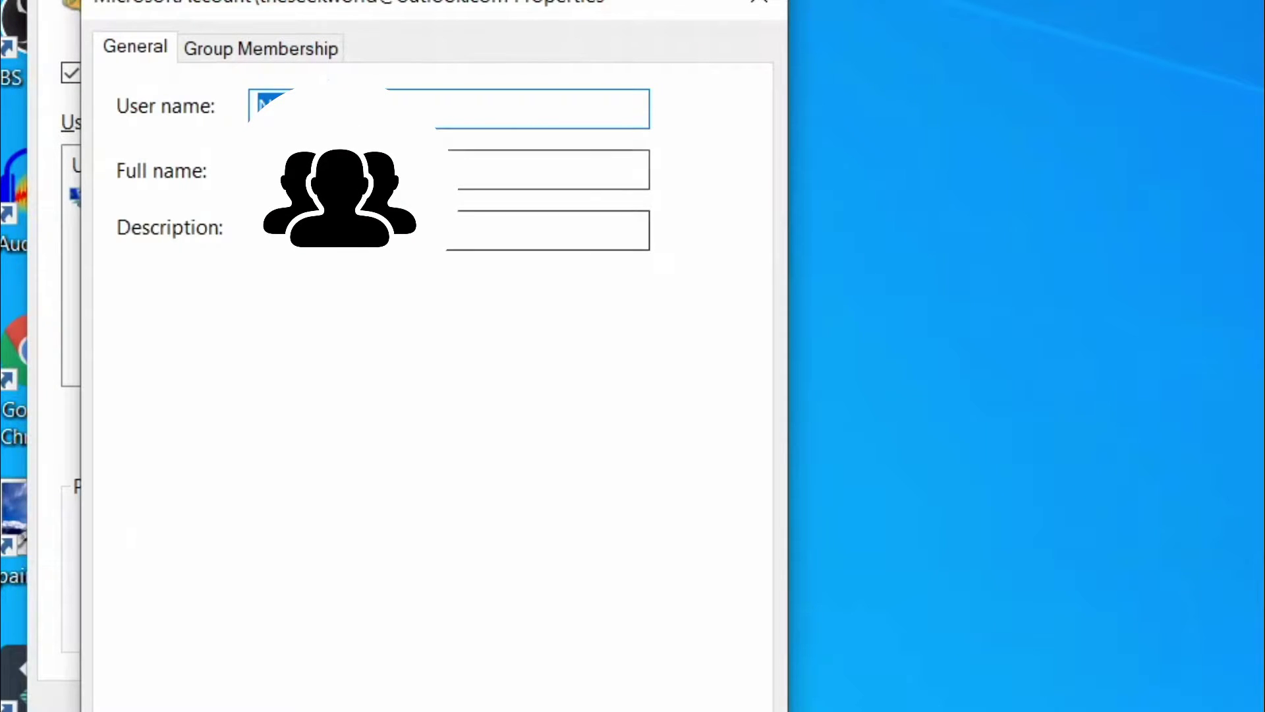
# Place the account in the Administrators group under Other membership and confirm with OK.
pyautogui.click(279, 47)
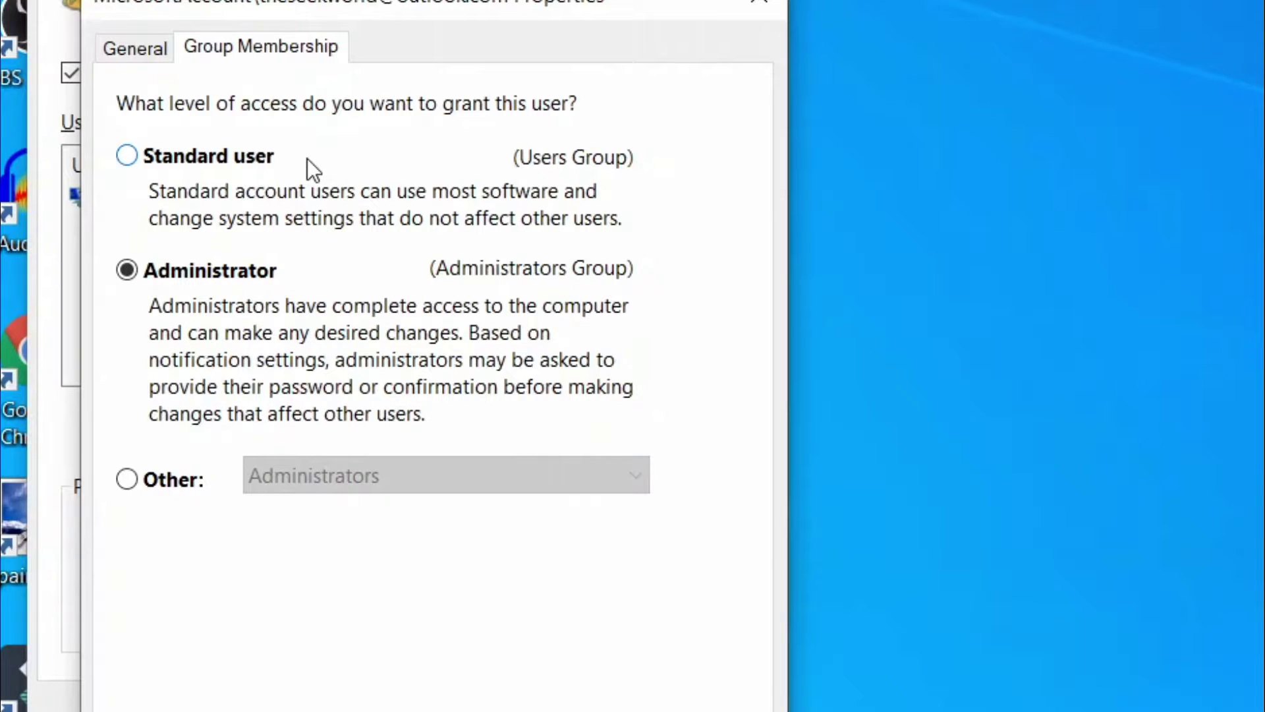
pyautogui.click(138, 479)
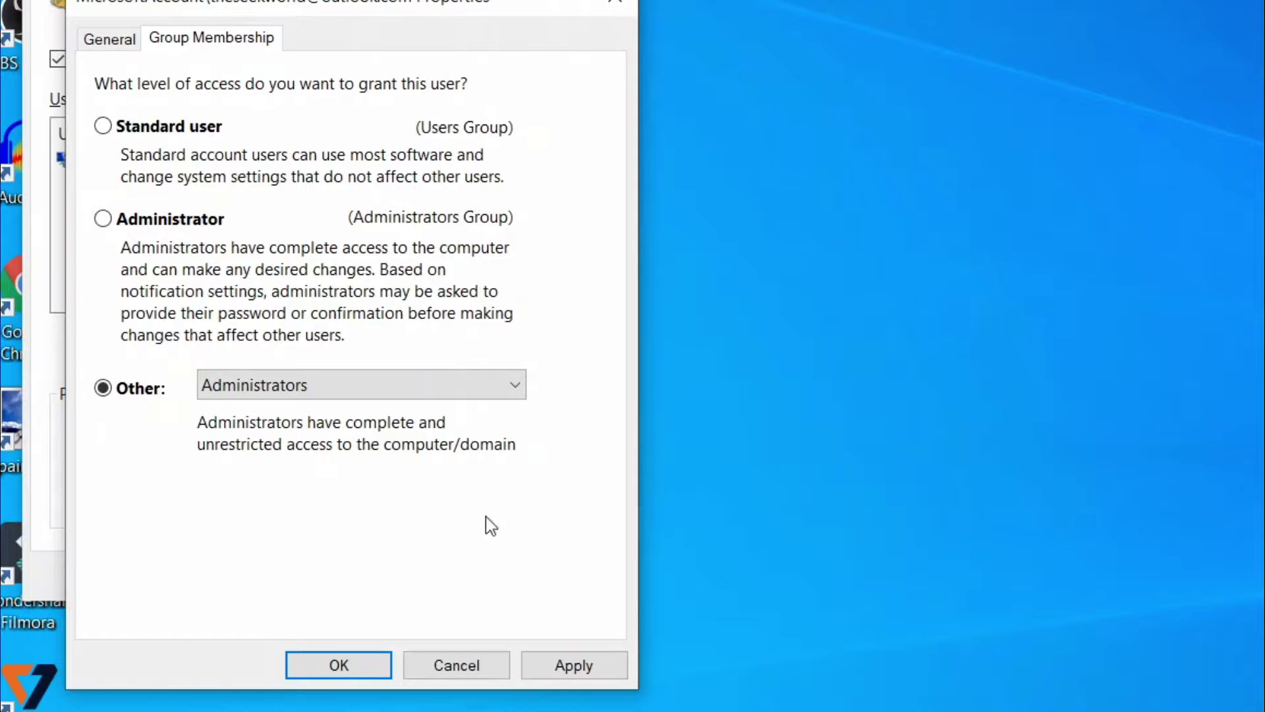
pyautogui.click(435, 667)
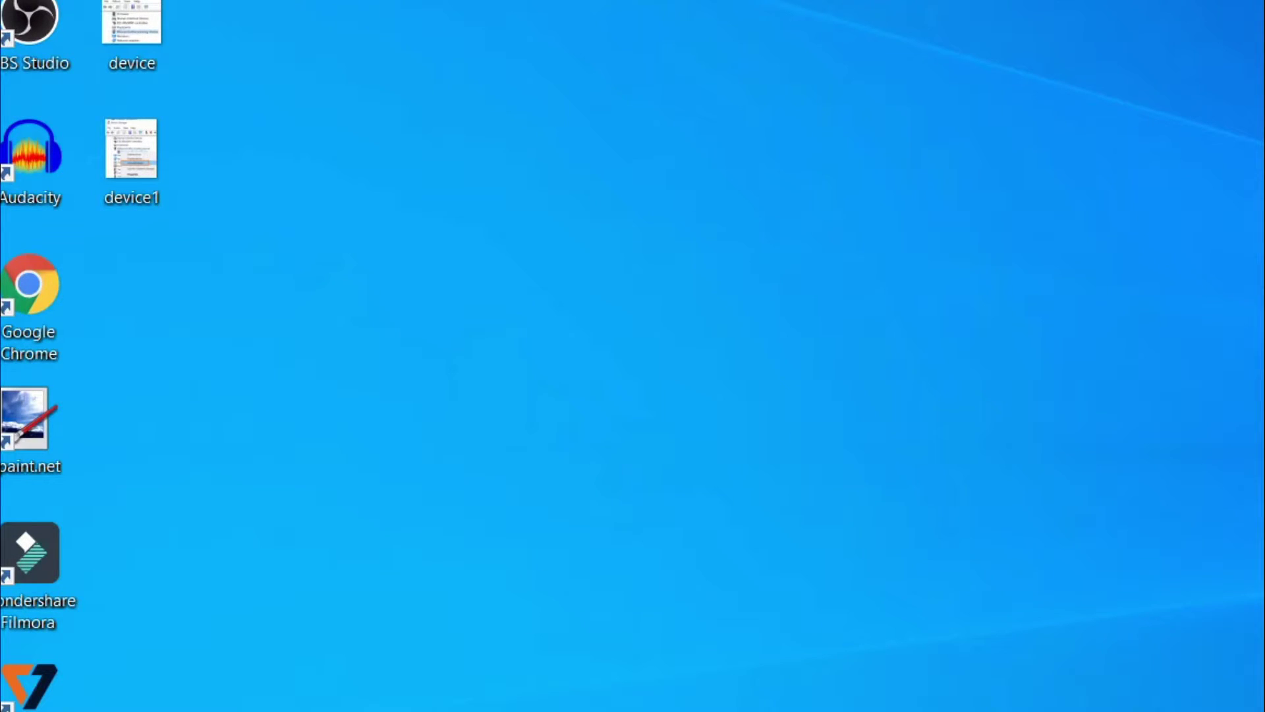
# Search for cmd and start Command Prompt from its result's context menu.
pyautogui.press('super+x')
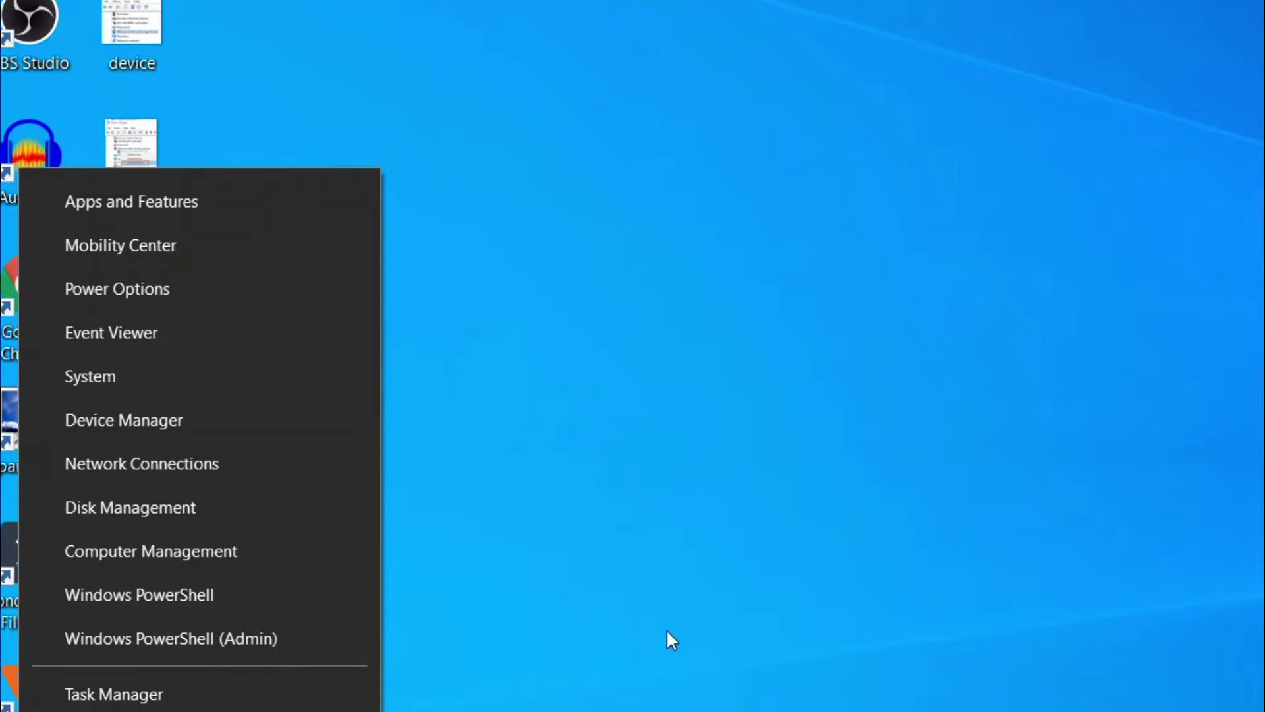
pyautogui.press('Escape')
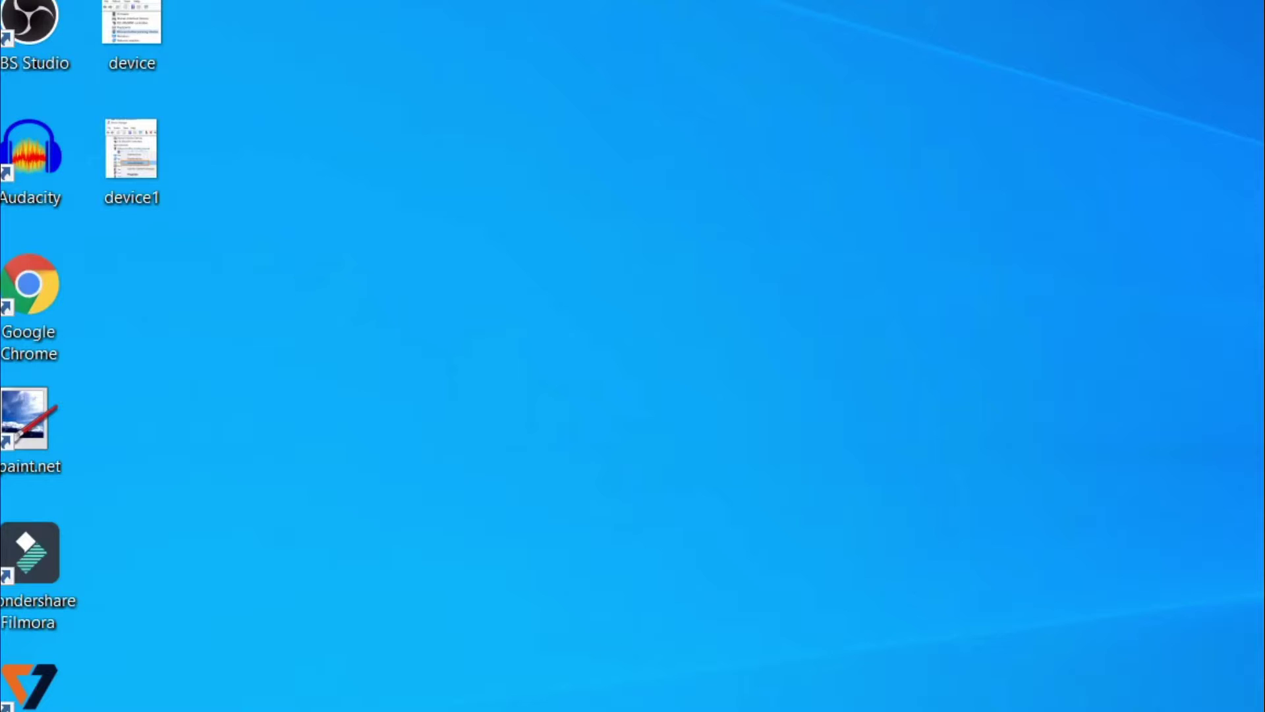
pyautogui.press('super+s')
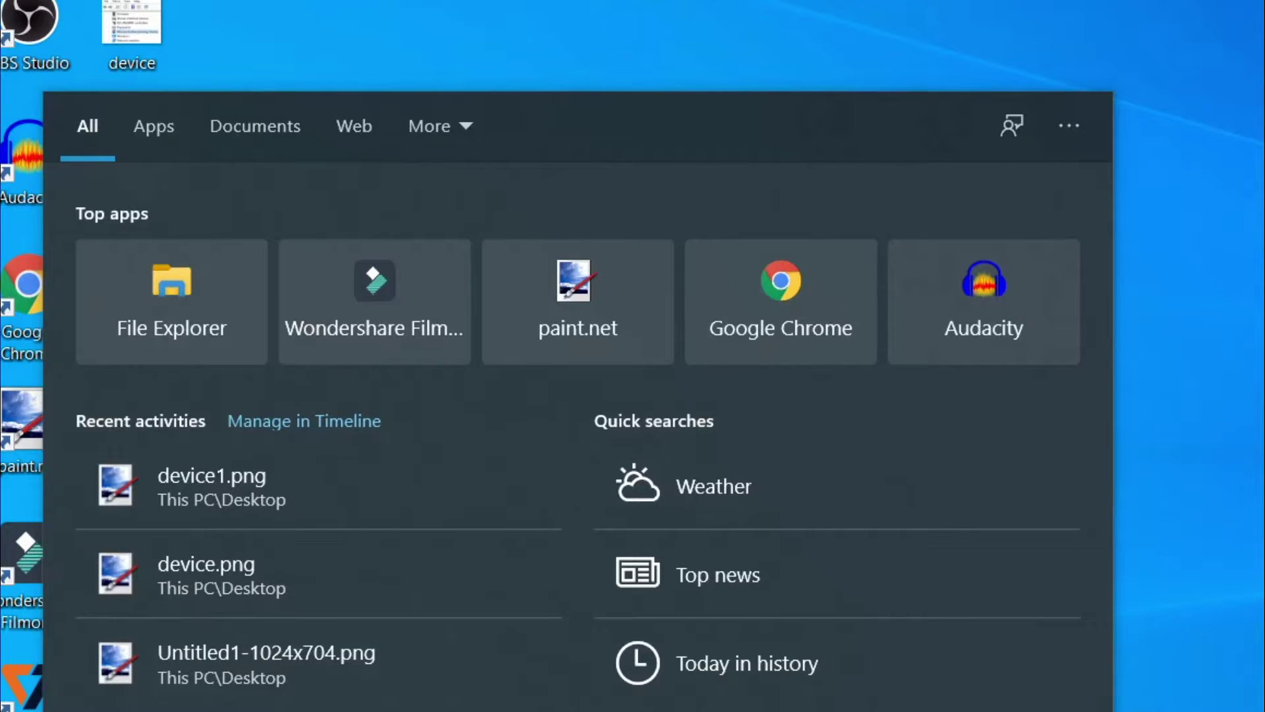
pyautogui.write('cmd')
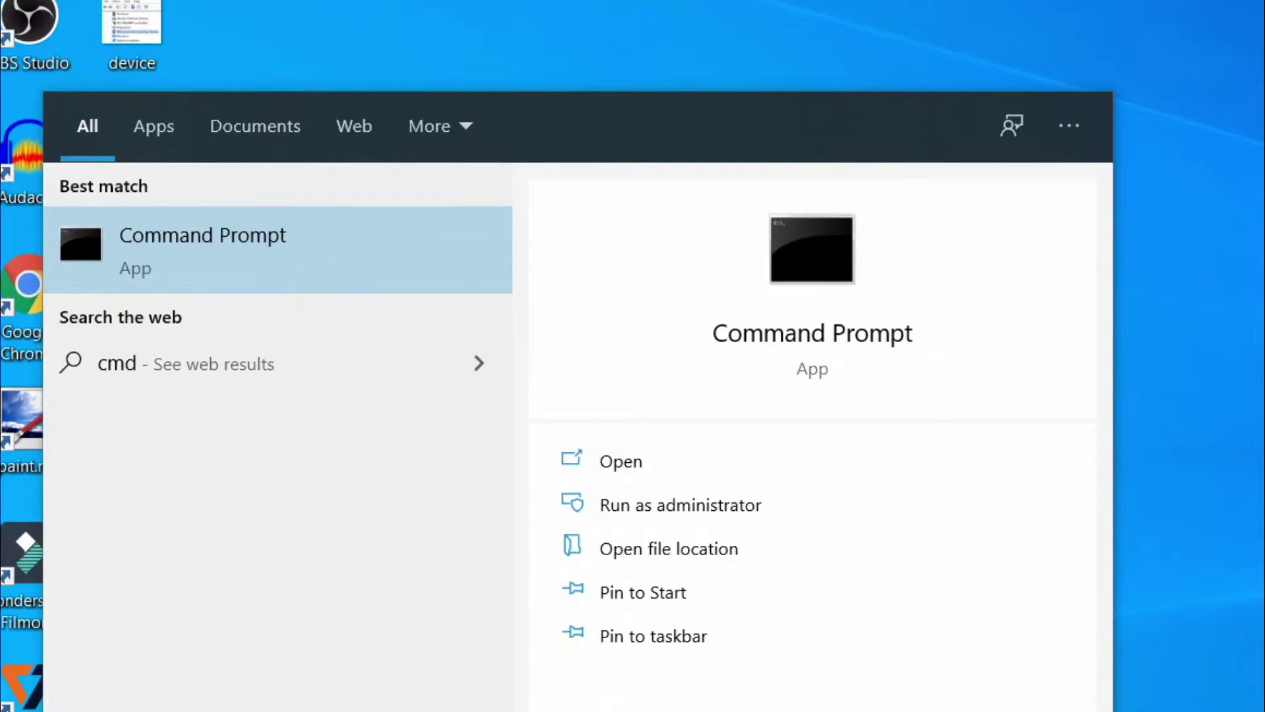
pyautogui.rightClick(344, 255)
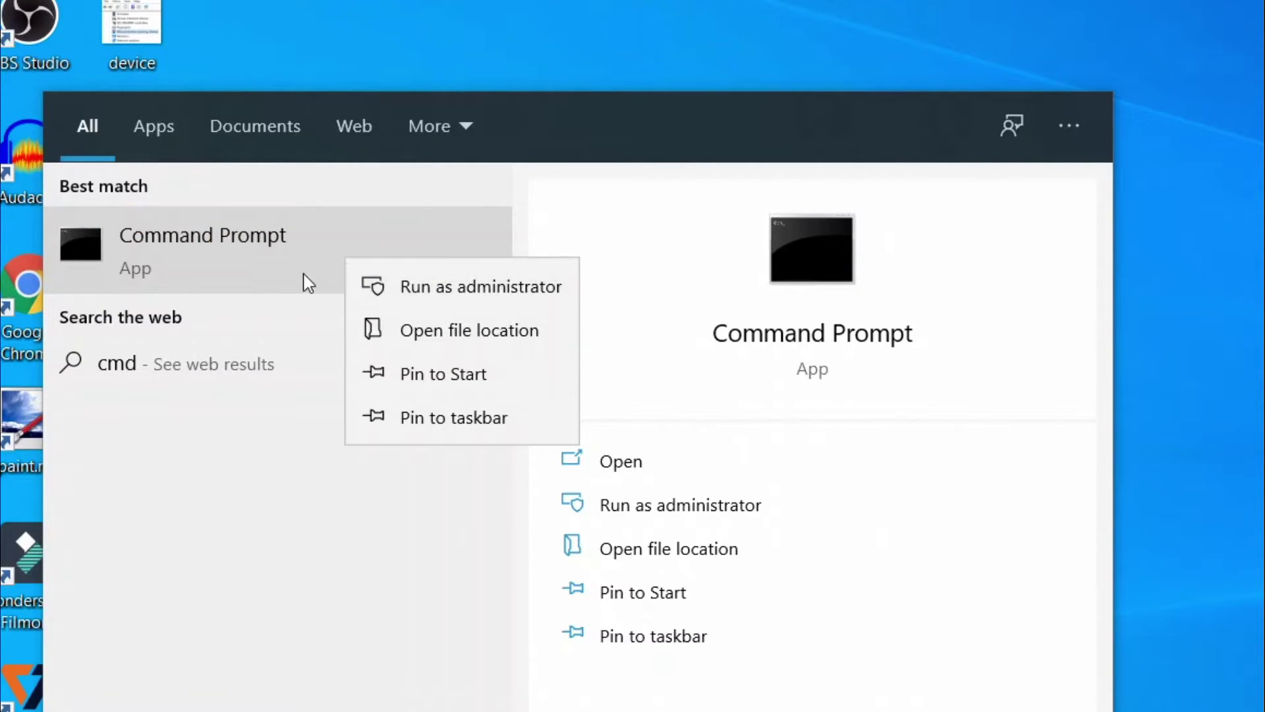
pyautogui.click(333, 270)
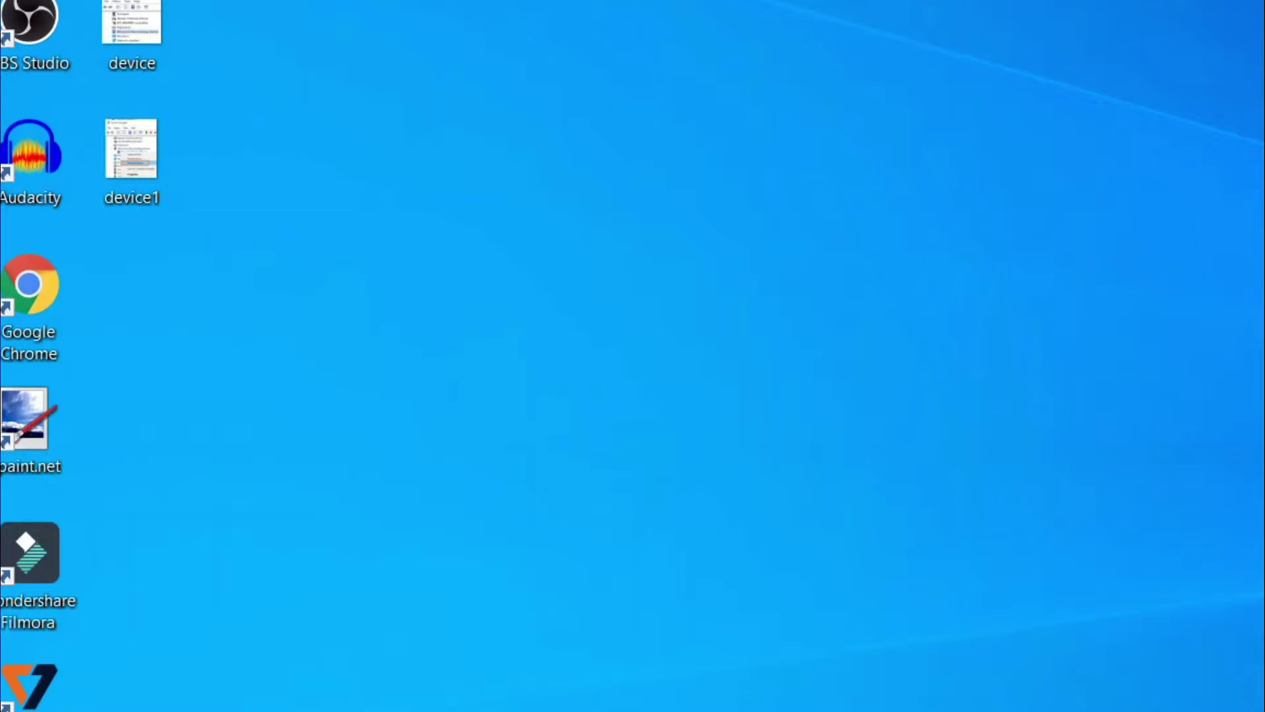
# Search cmd again and run Command Prompt as administrator, approving the permission prompt.
pyautogui.press('super+s')
pyautogui.write('c')
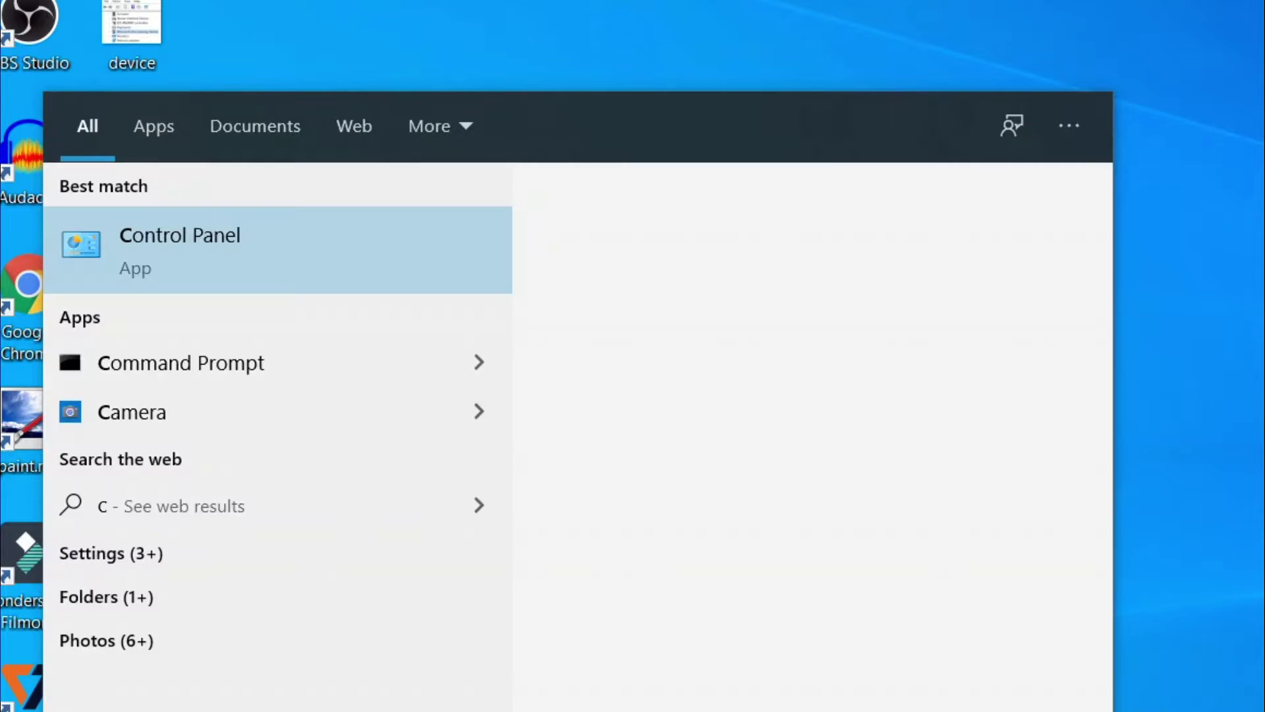
pyautogui.write('md')
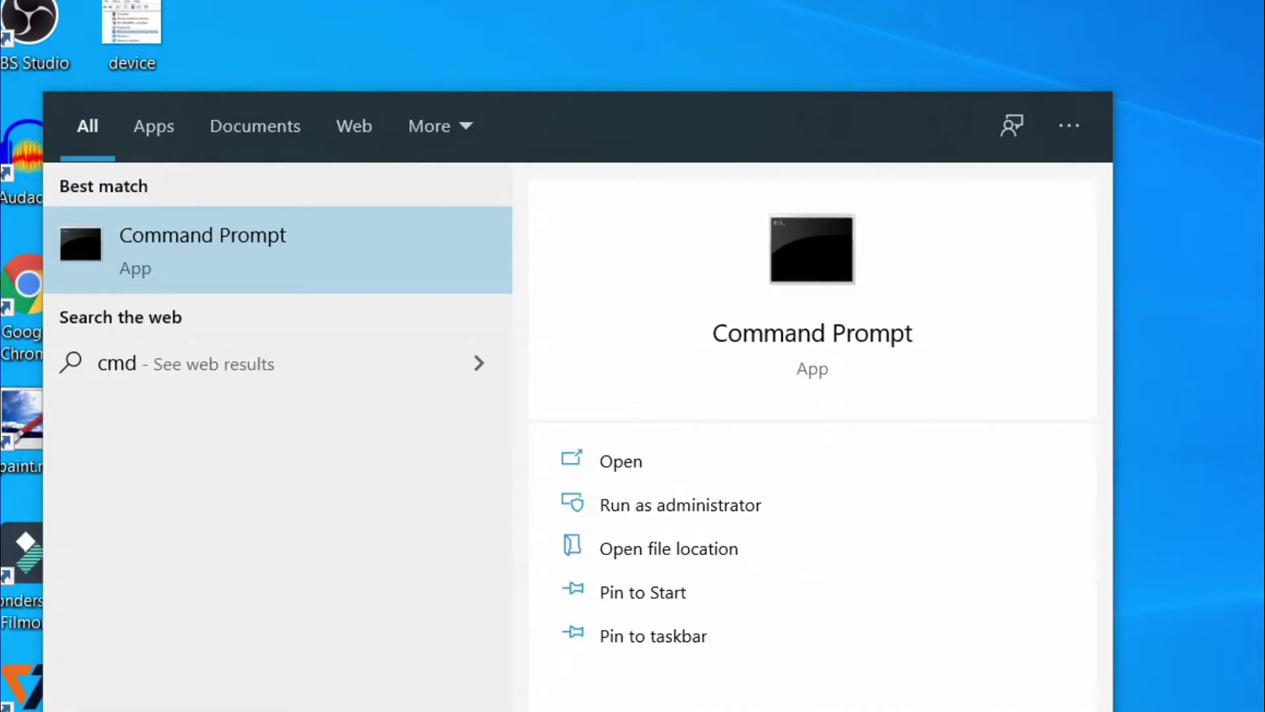
pyautogui.rightClick(327, 249)
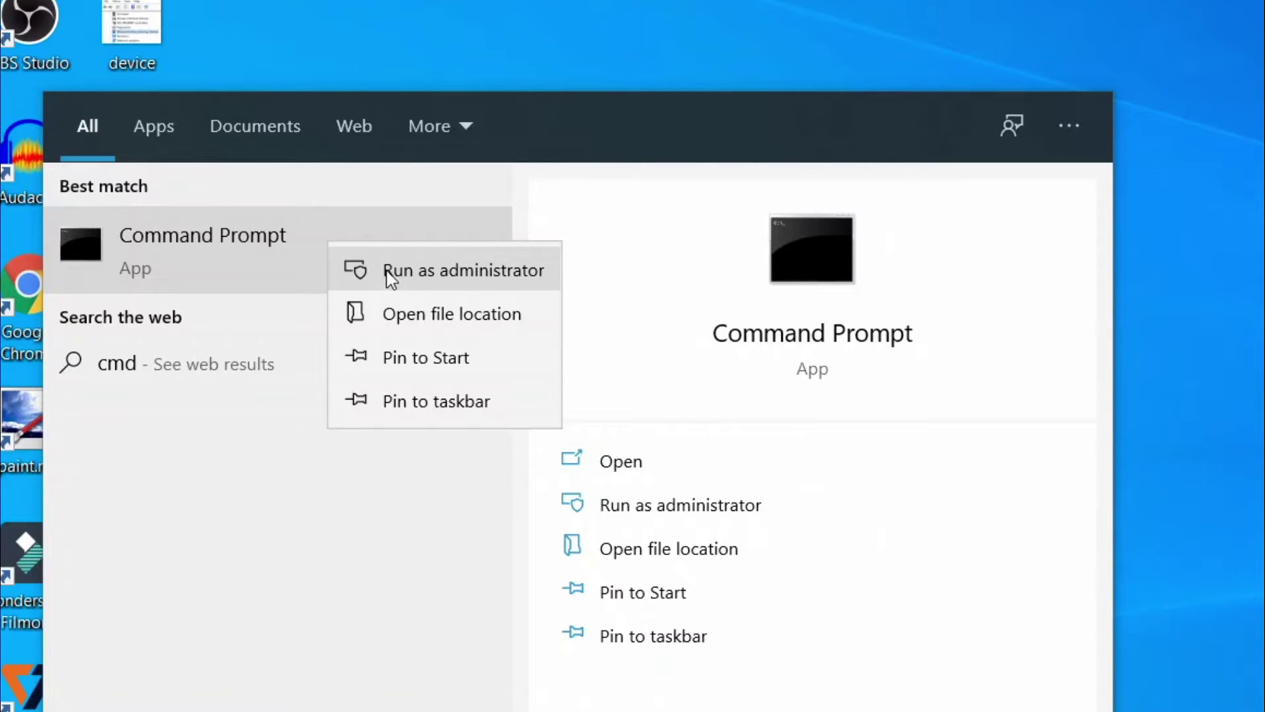
pyautogui.click(434, 275)
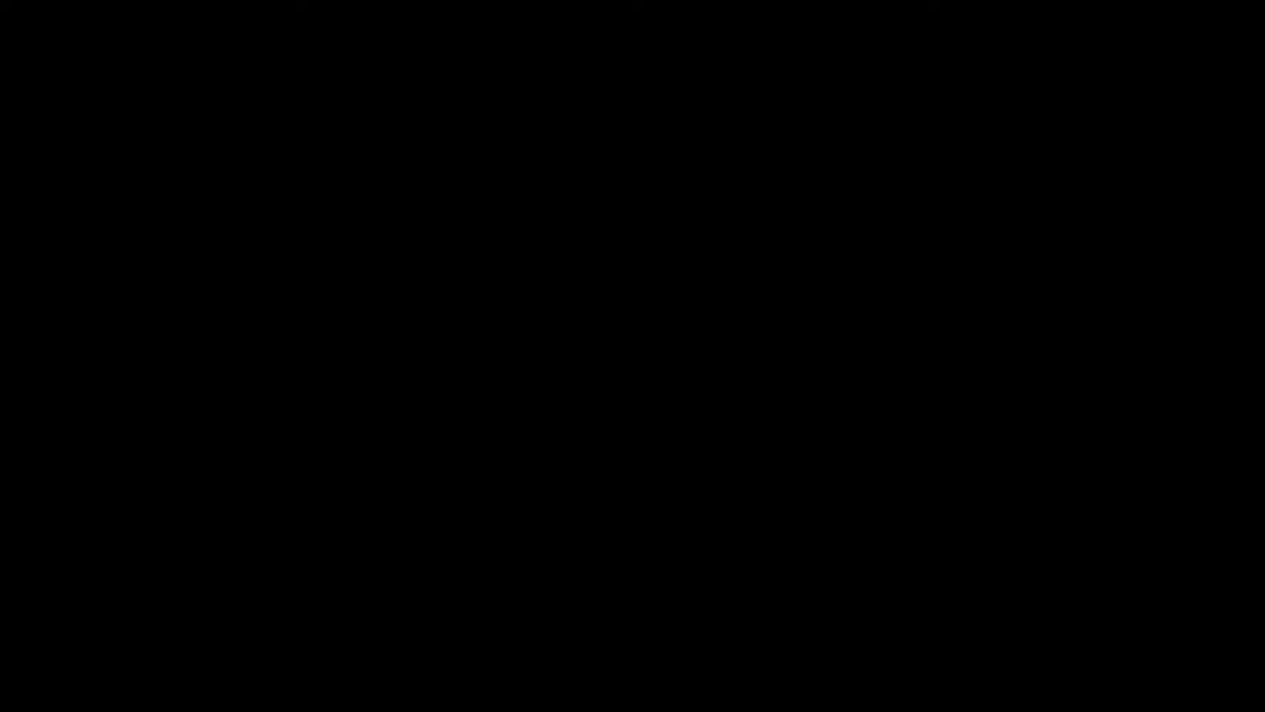
pyautogui.click(934, 594)
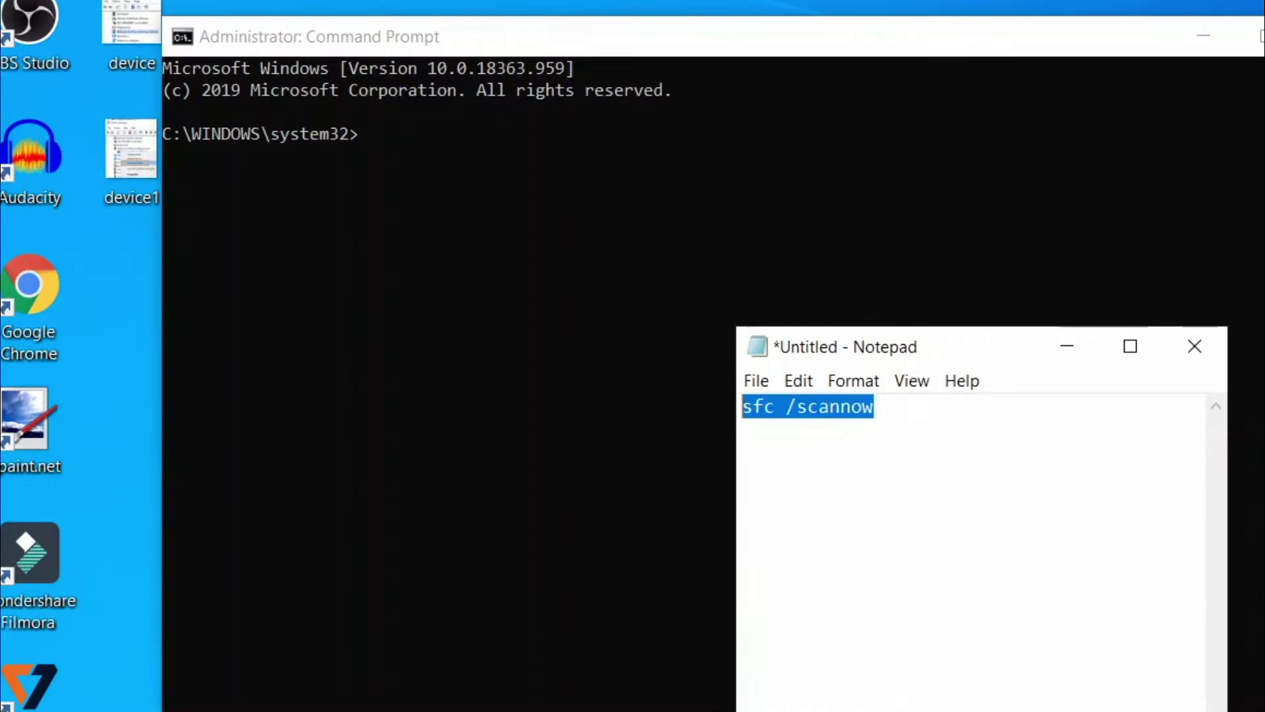
# Copy 'sfc /scannow' from Notepad and paste it into the elevated Command Prompt.
pyautogui.rightClick(847, 409)
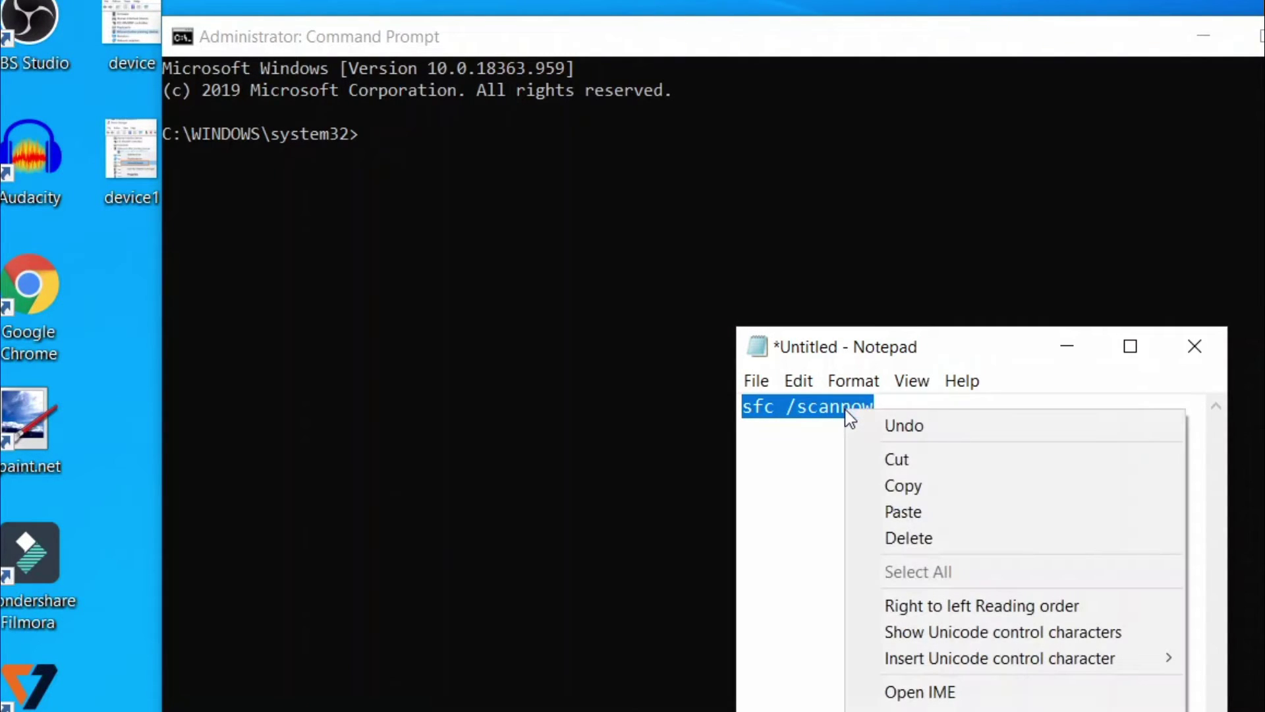
pyautogui.click(889, 484)
pyautogui.click(383, 131)
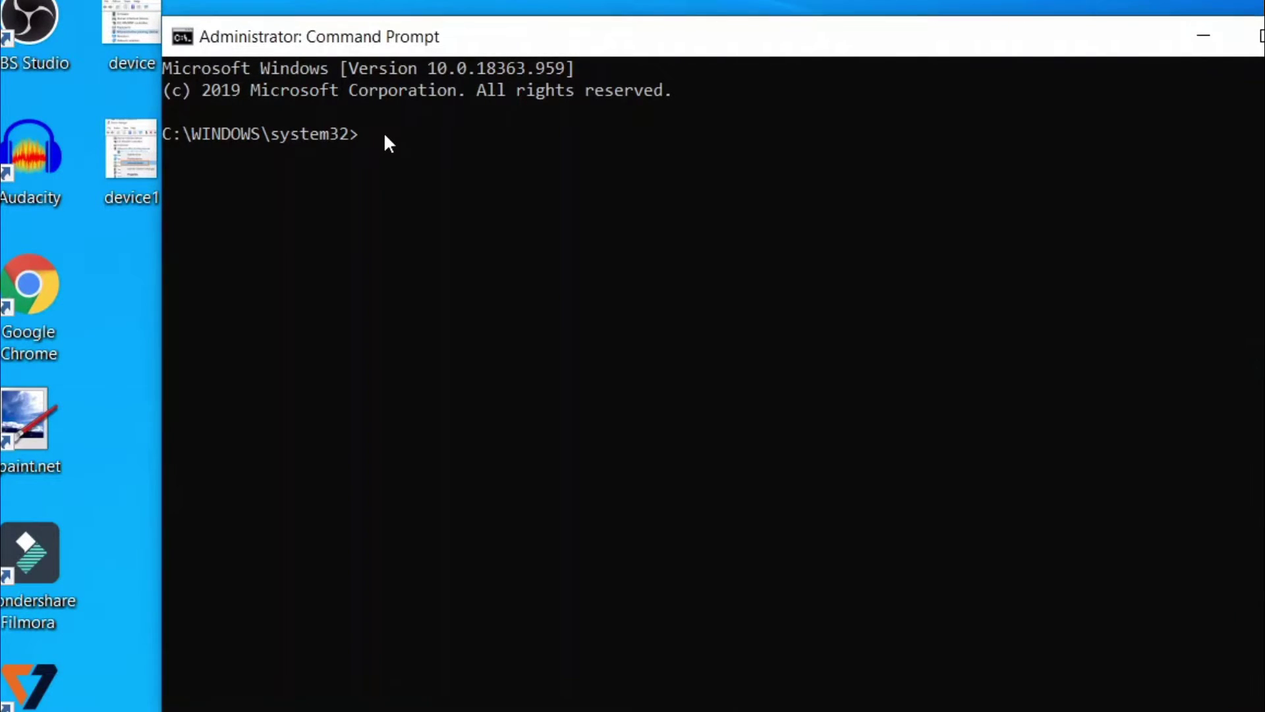
pyautogui.rightClick(383, 132)
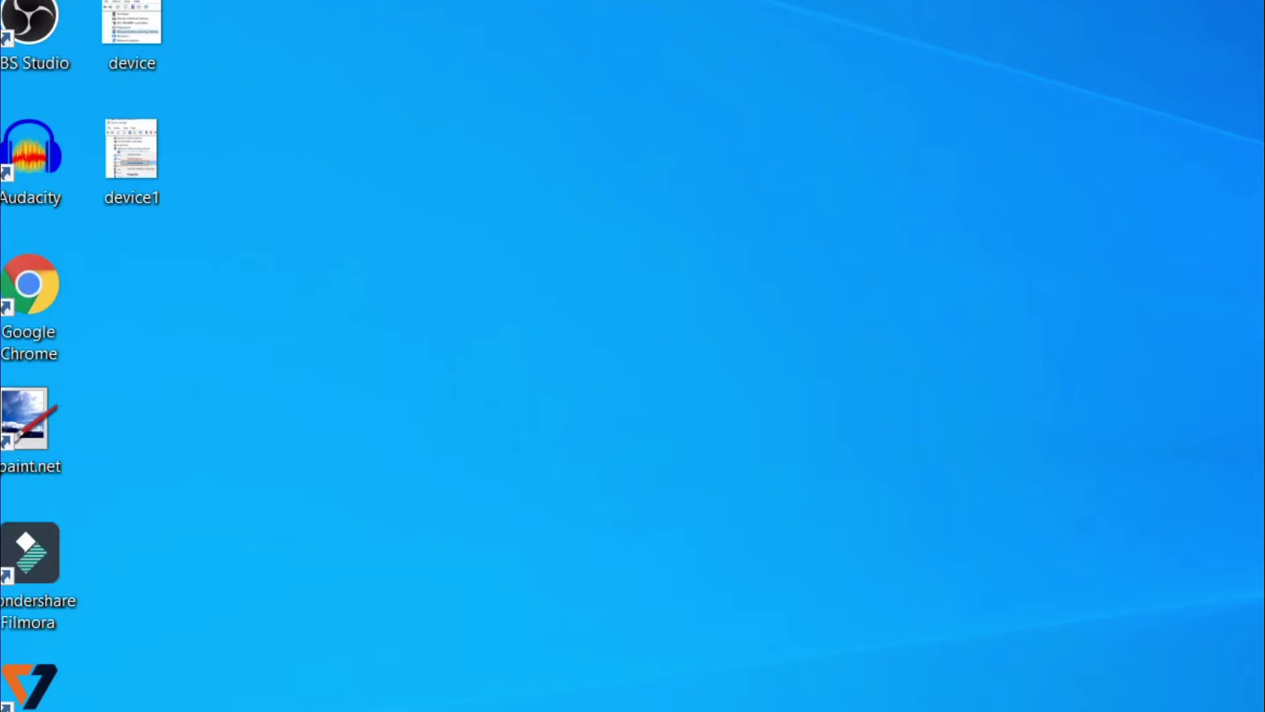
# Run mmsys.cpl from the Win+R Run dialog to bring up Sound settings.
pyautogui.press('super+r')
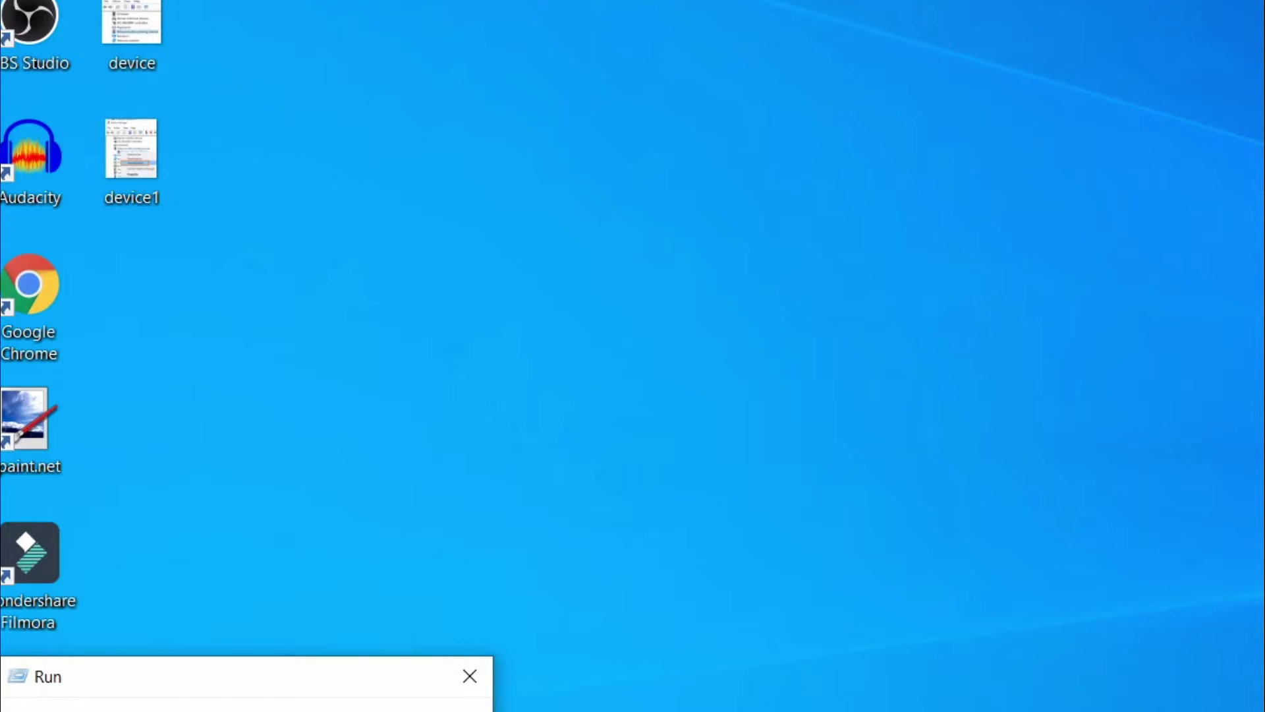
pyautogui.write('m')
pyautogui.press('Return')
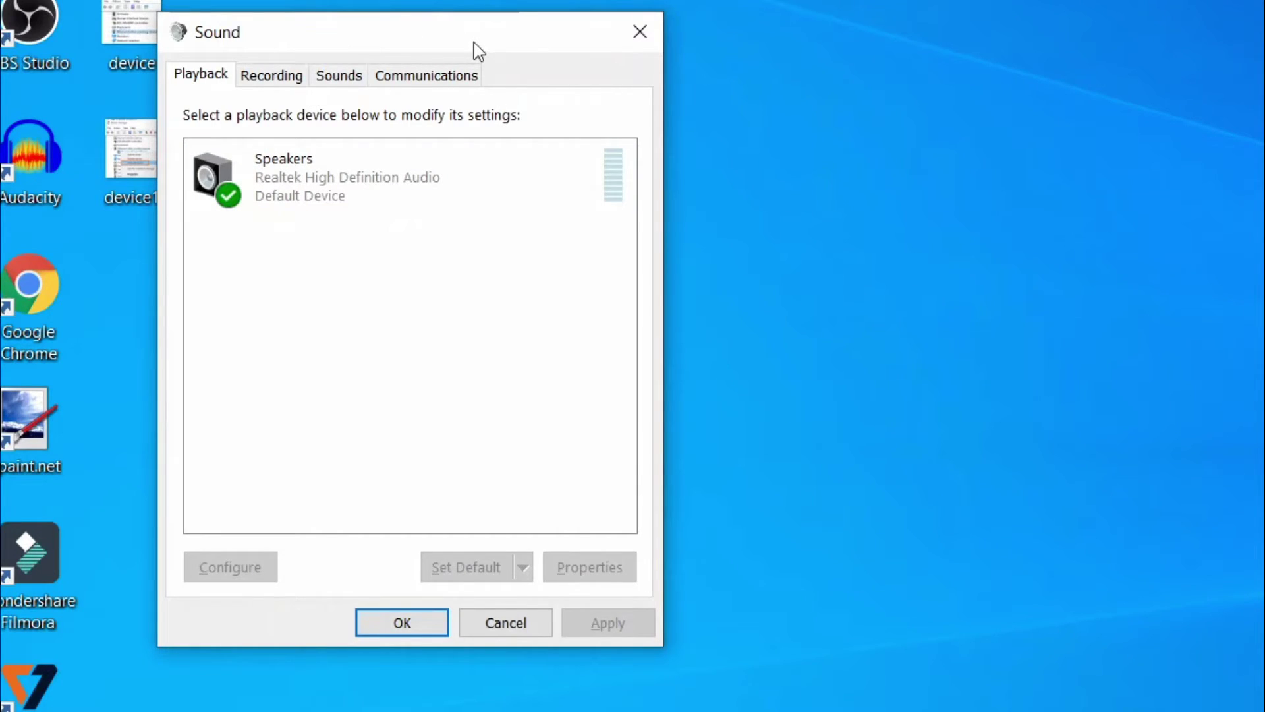
# On the Sounds tab, scroll Program Events and select Windows User Account Control.
pyautogui.click(341, 83)
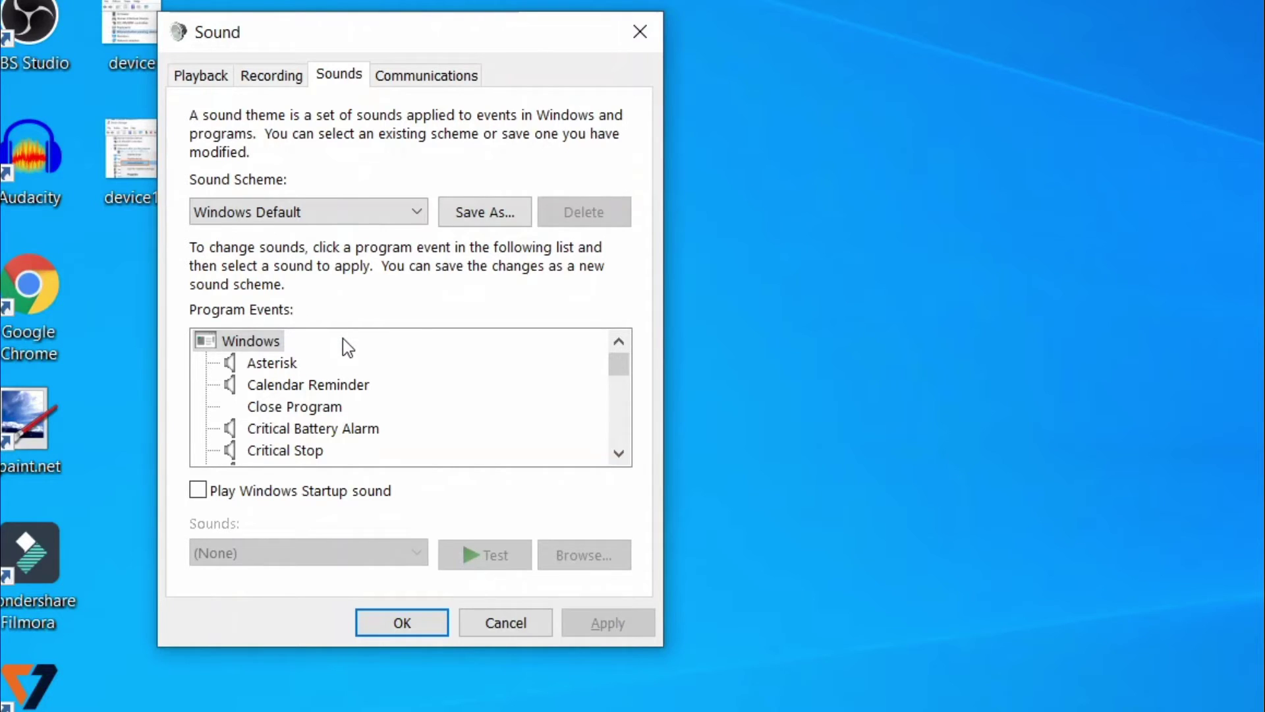
pyautogui.moveTo(624, 363); pyautogui.dragTo(627, 411)
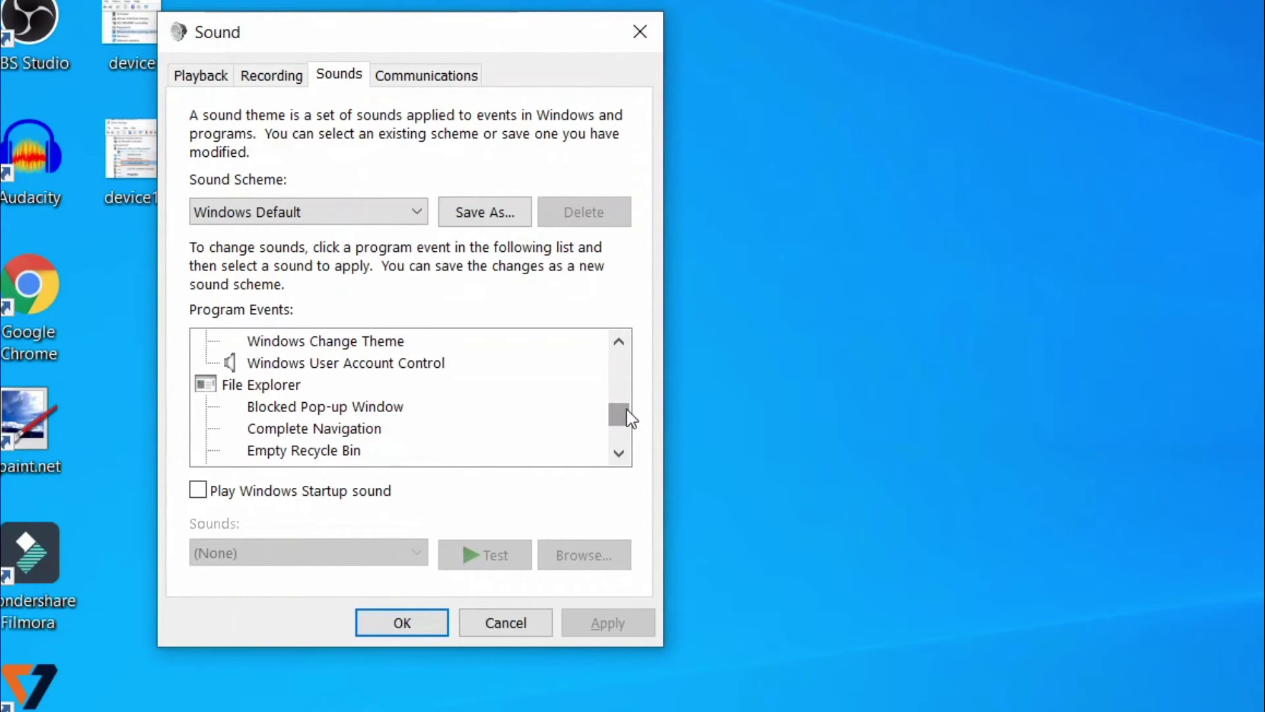
pyautogui.click(426, 365)
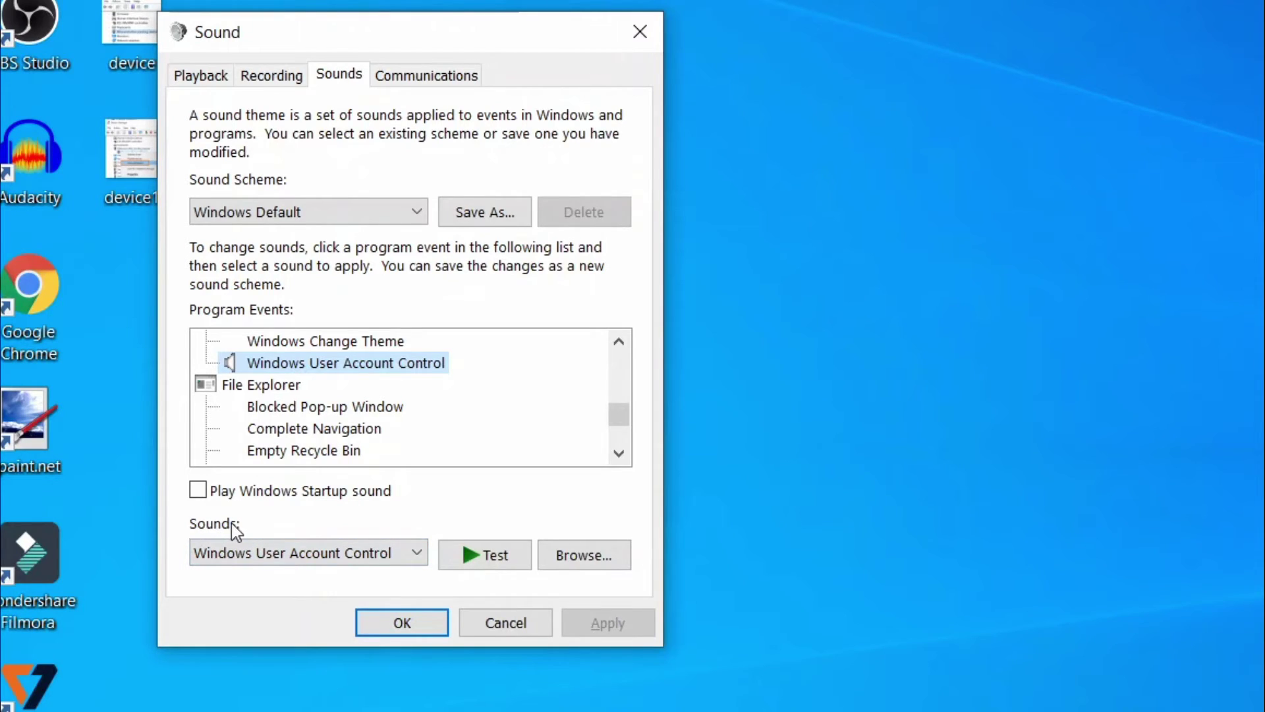
# Choose (None) from the top of the Sounds dropdown for the UAC event.
pyautogui.click(272, 555)
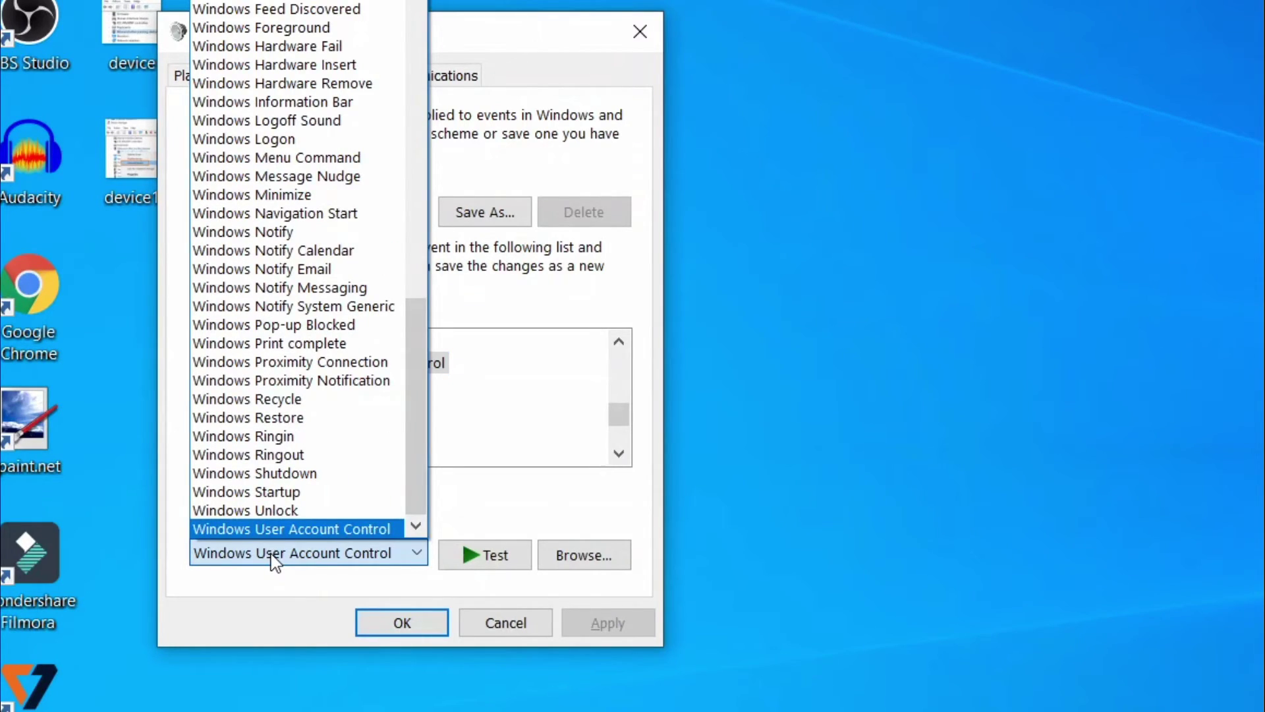
pyautogui.moveTo(414, 424); pyautogui.dragTo(436, 29)
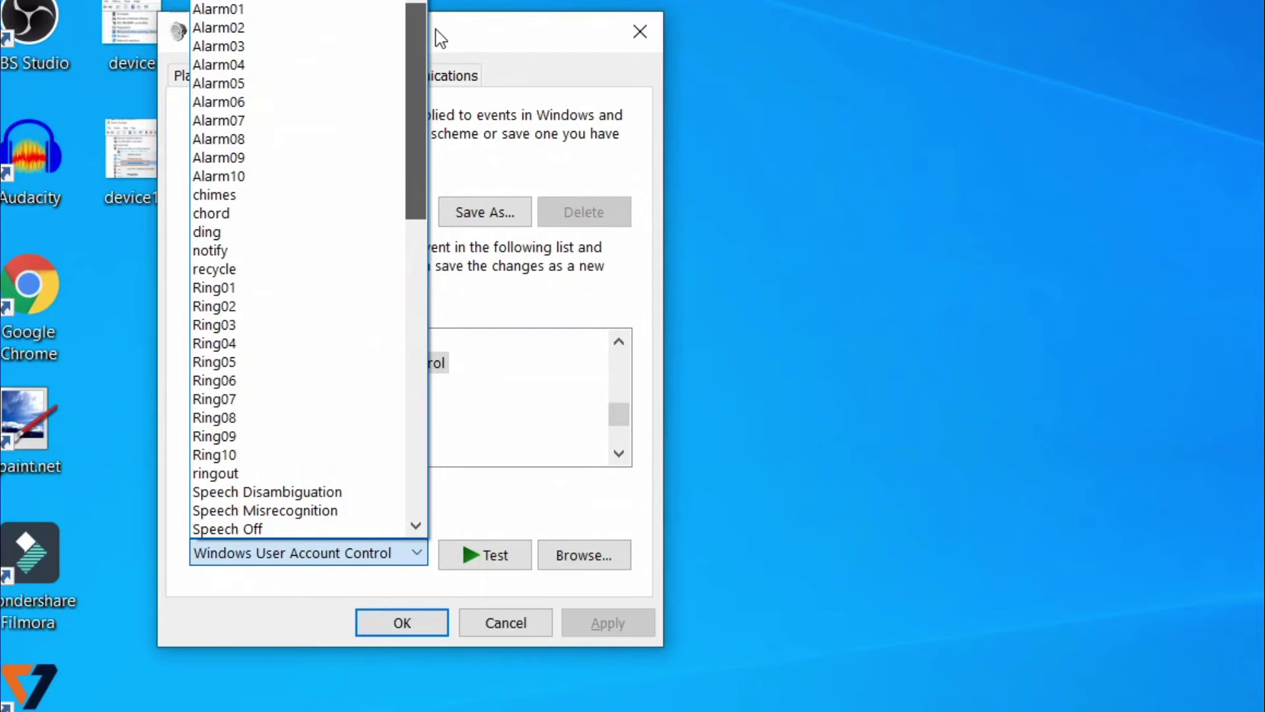
pyautogui.click(333, 6)
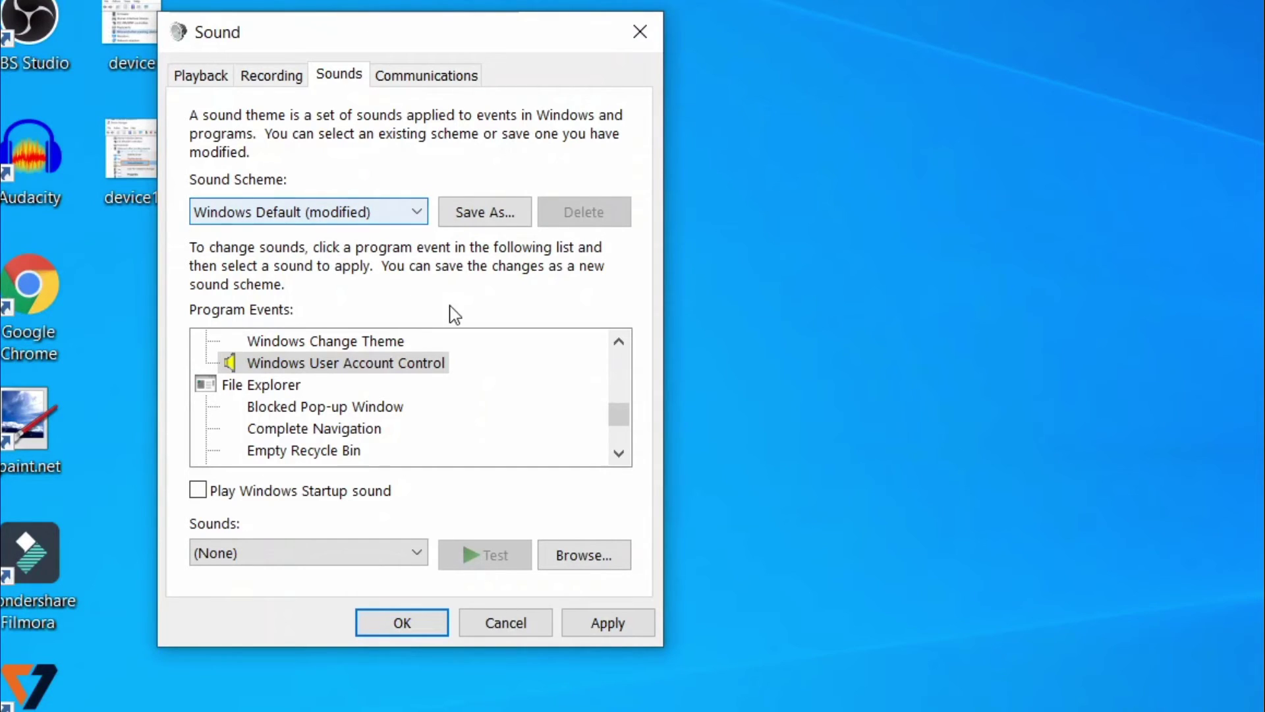
pyautogui.click(316, 220)
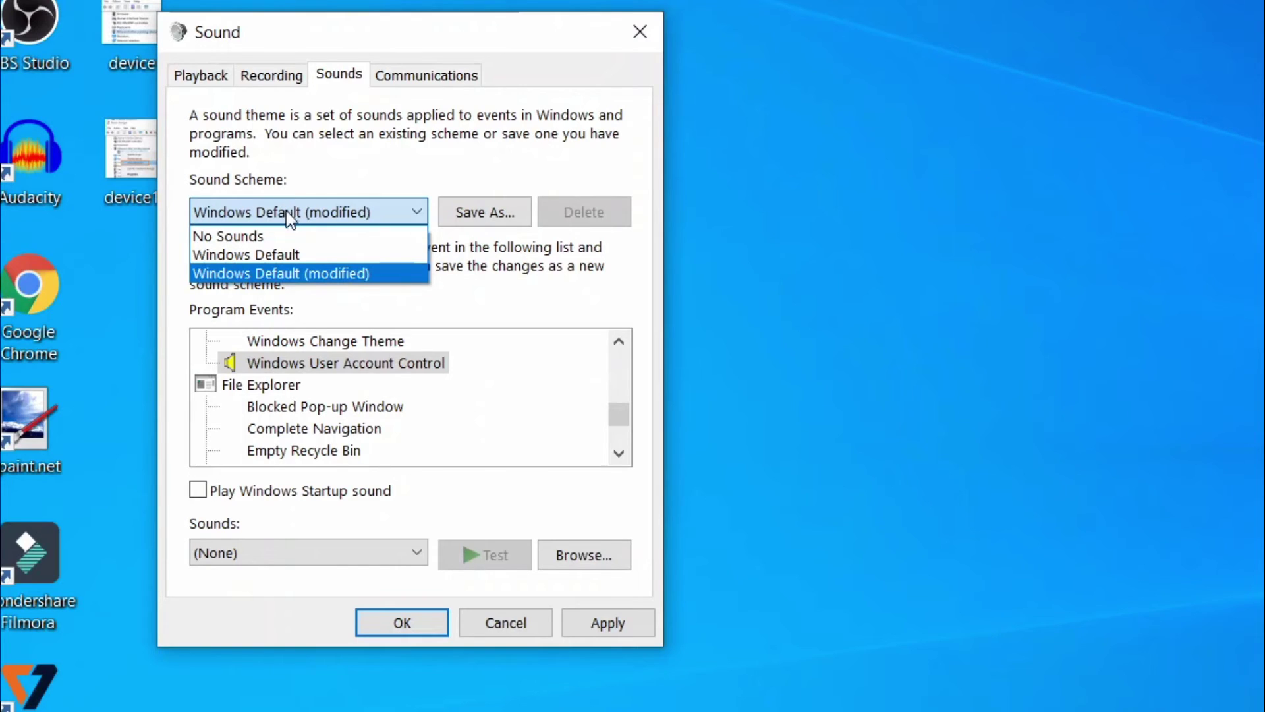
pyautogui.click(254, 238)
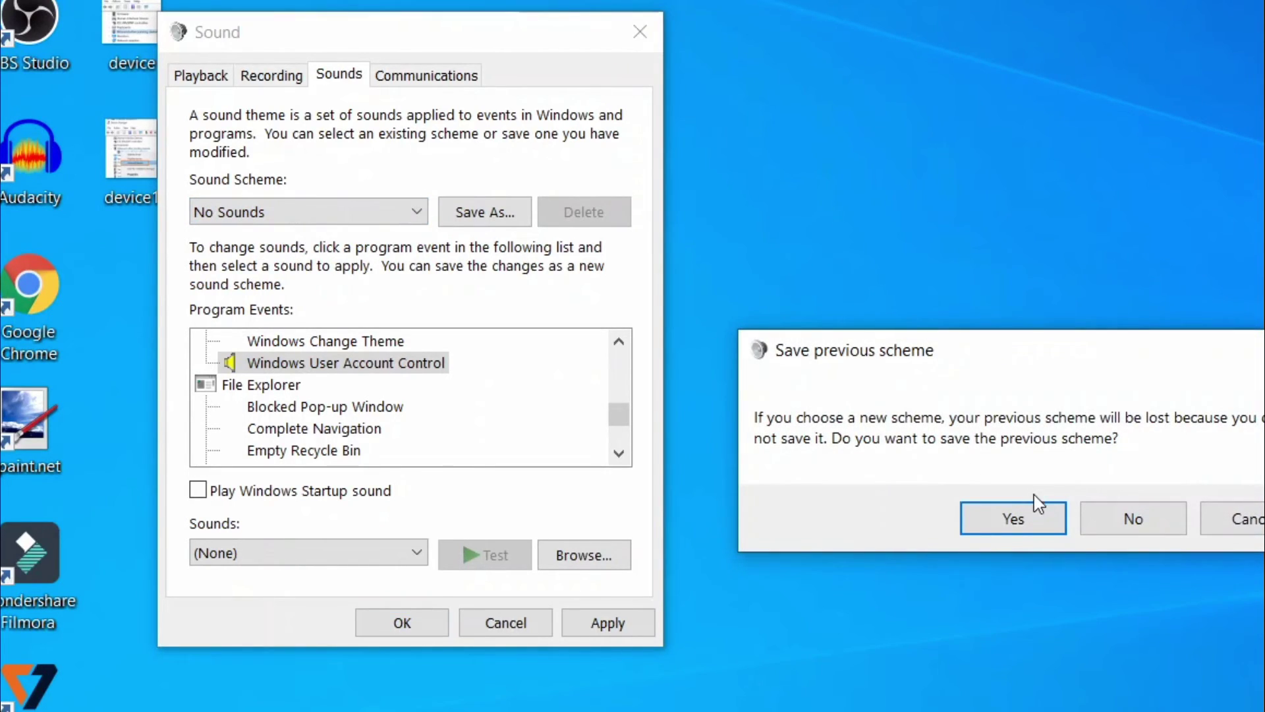
pyautogui.click(1215, 527)
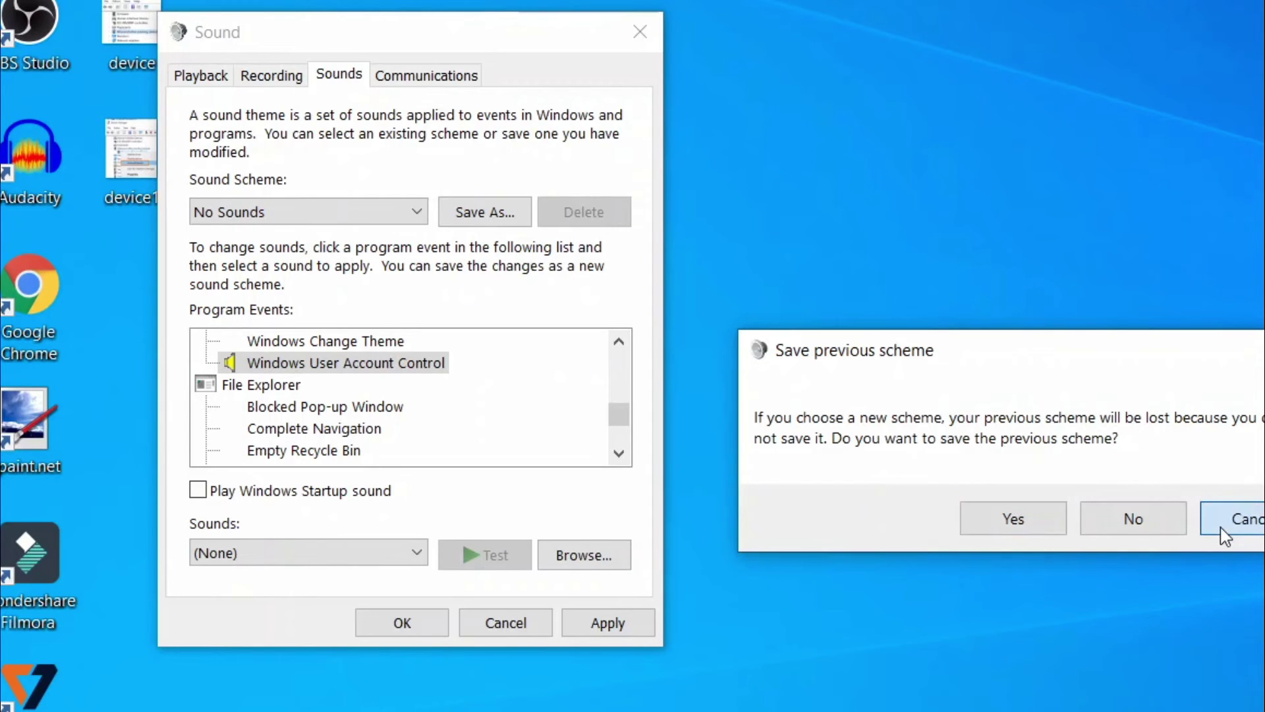